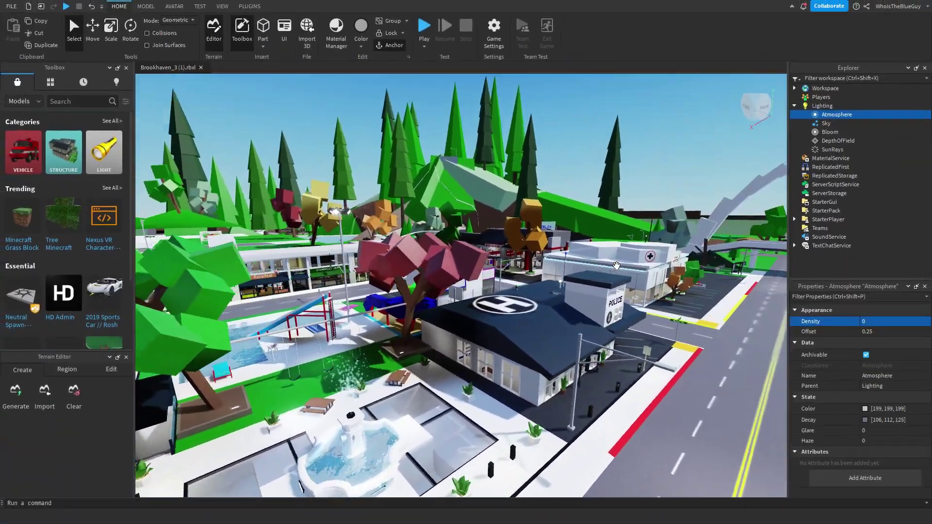
key(w)
right_drag(617, 265, 617, 266)
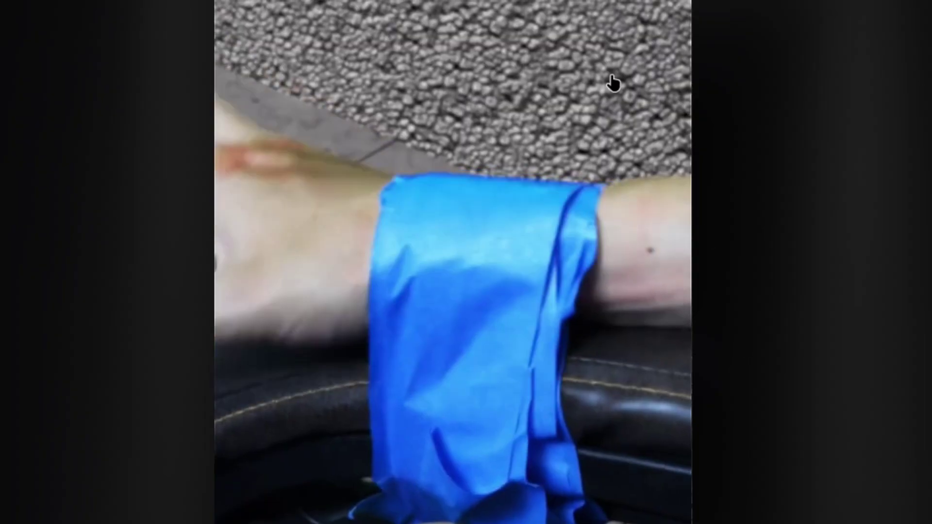
scroll(615, 315, down, 1)
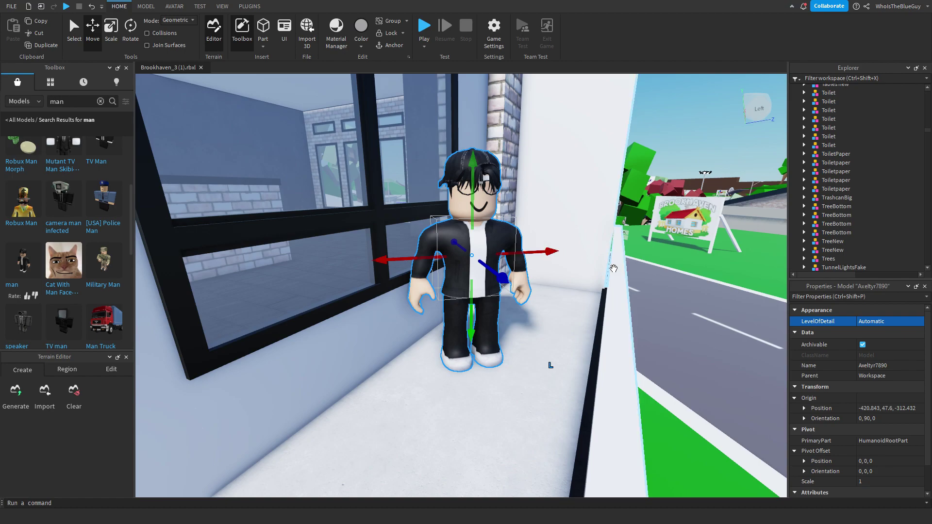
key(a)
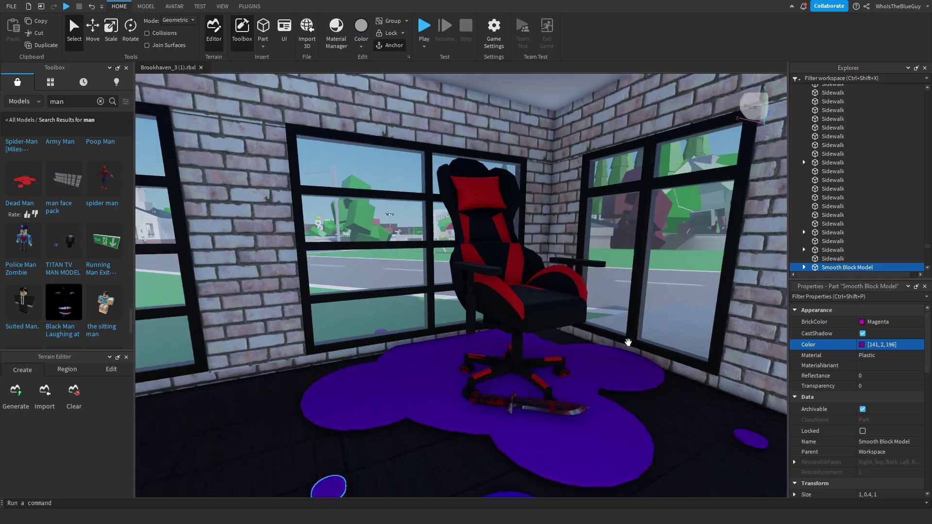
Paste the man and the Grimace Shake into the brick room, seating the man in the gaming chair with the shake on the floor.
key(s)
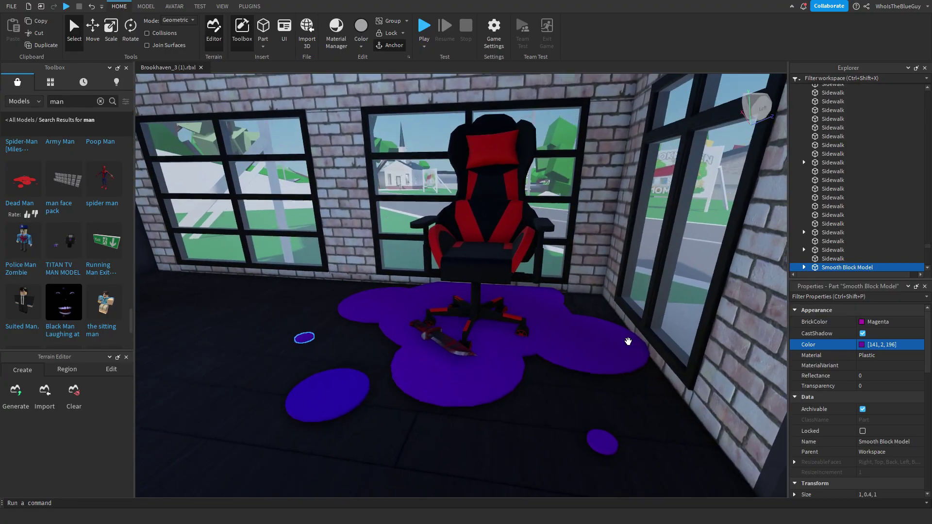
right_drag(628, 341, 626, 337)
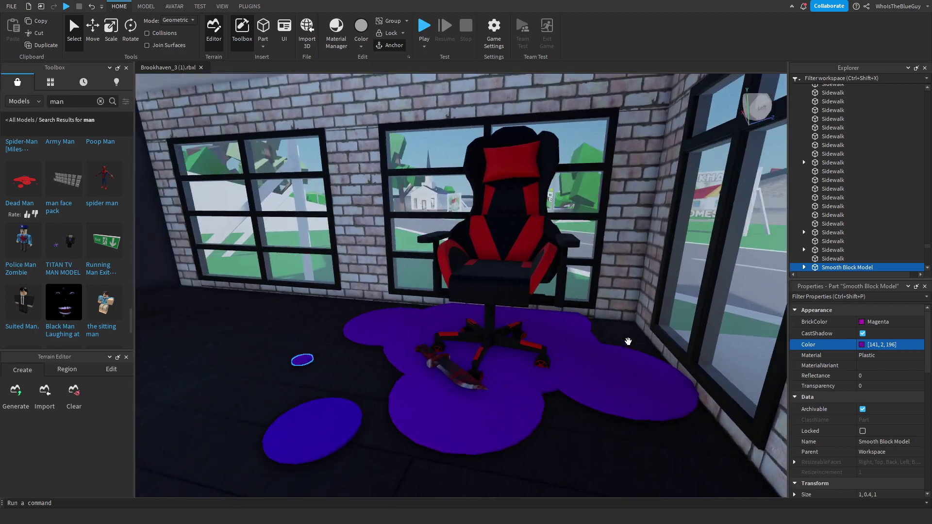
key(ctrl+v)
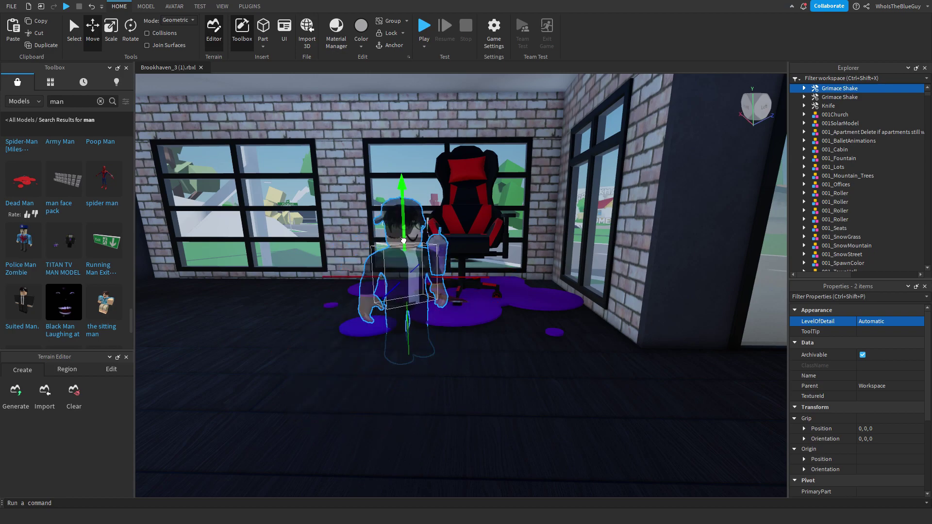
key(ctrl+z)
right_drag(403, 241, 579, 264)
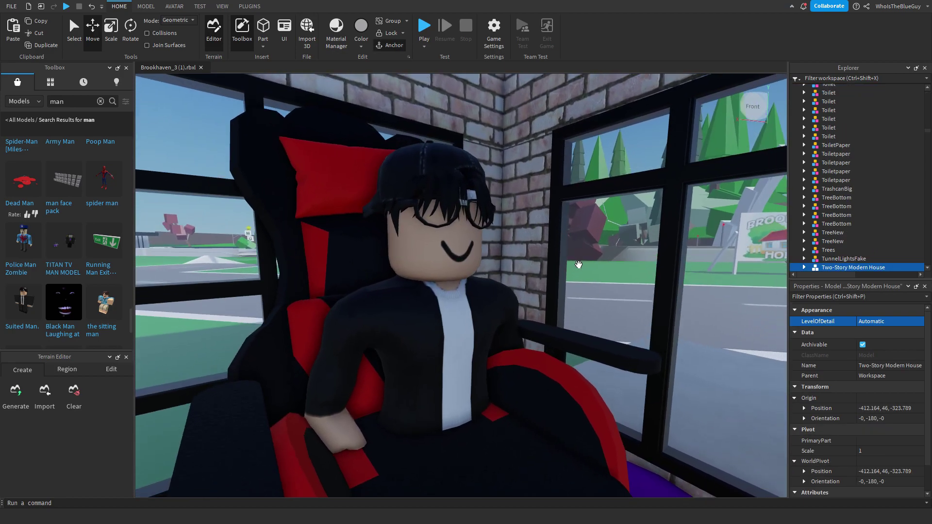
scroll(579, 265, down, 5)
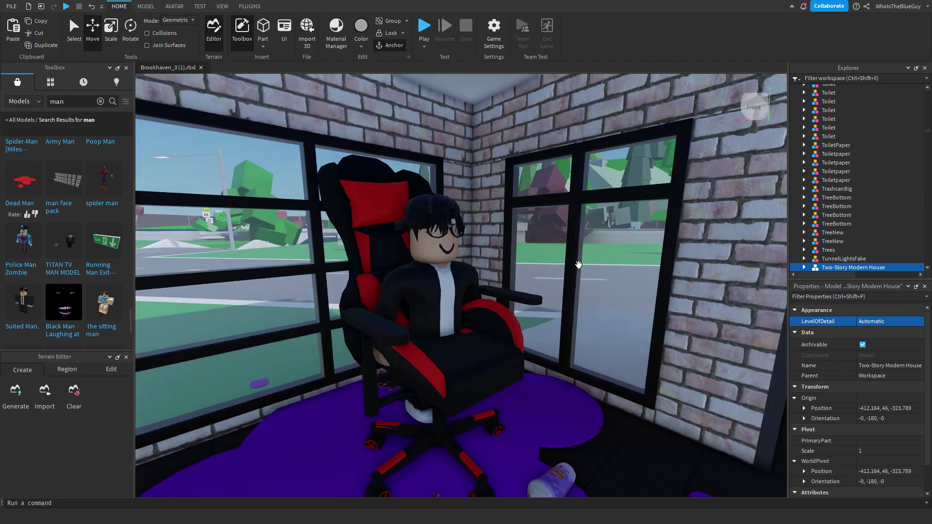
right_drag(579, 265, 579, 264)
scroll(578, 264, down, 5)
scroll(579, 265, up, 5)
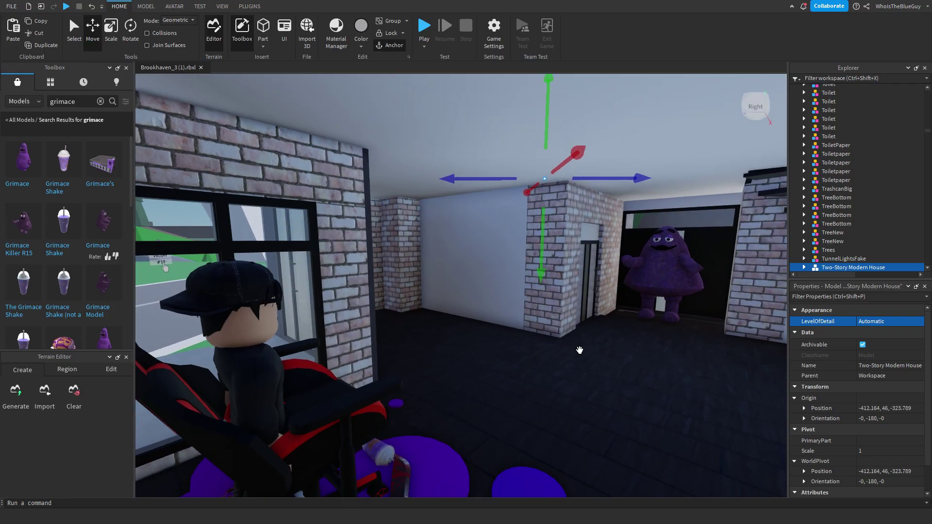
key(s)
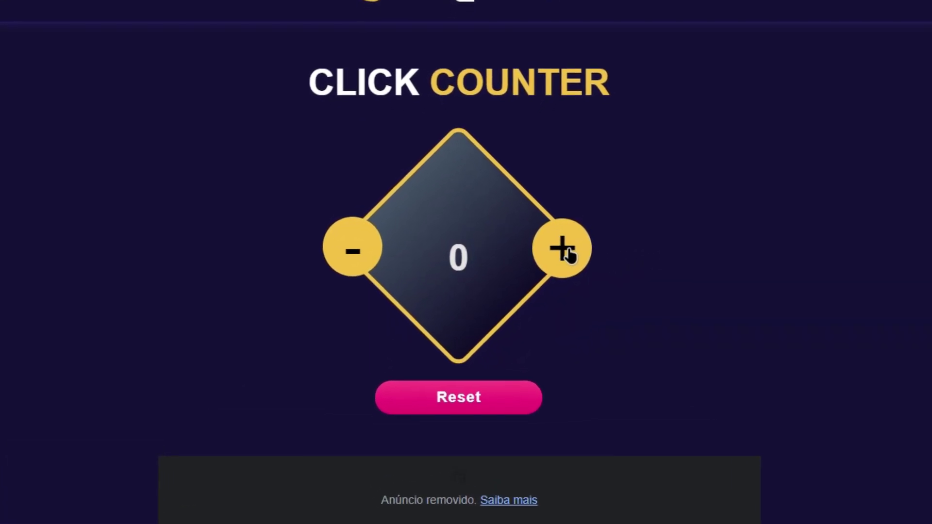
Switch to the click counter web page and raise the count by one.
click(548, 246)
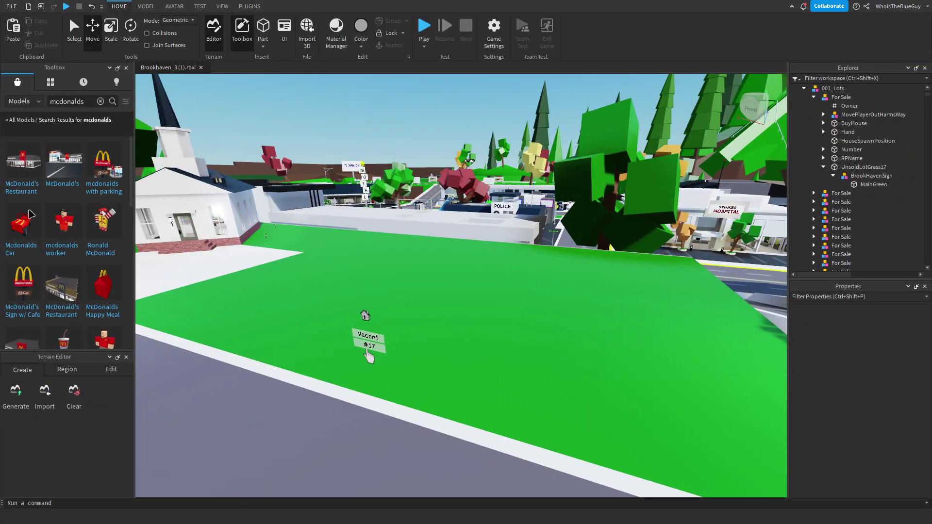
Insert the McDonald's Restaurant model on vacant lot #17 and position it along the road edge.
right_drag(327, 235, 336, 240)
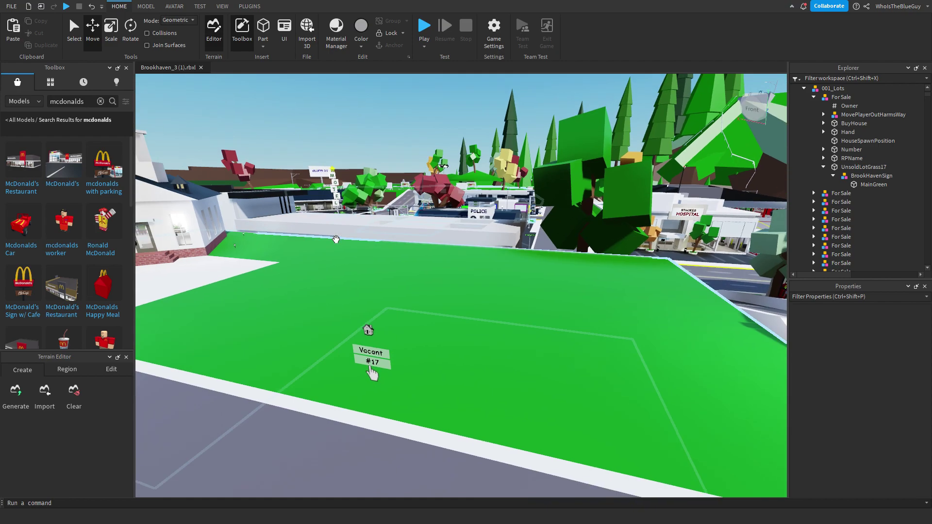
click(23, 160)
right_drag(610, 333, 613, 335)
drag(534, 301, 443, 286)
key(ctrl+r)
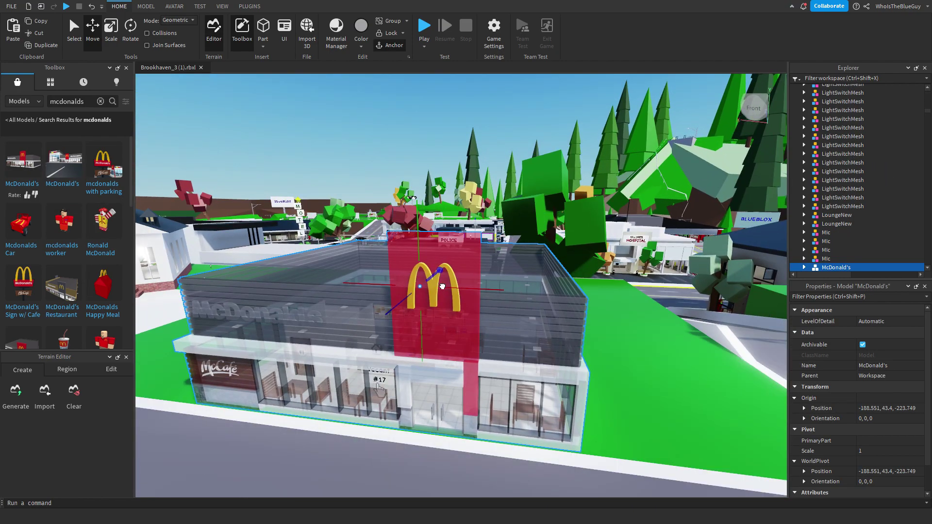
right_drag(510, 320, 414, 356)
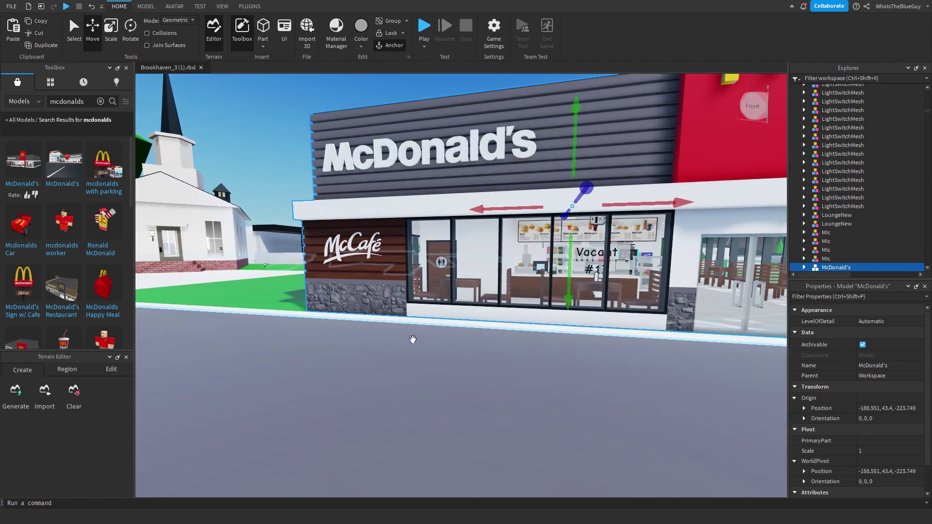
Position Grimace Shakes at the blonde girl's hands outside the McDonald's entrance.
scroll(413, 347, down, 2)
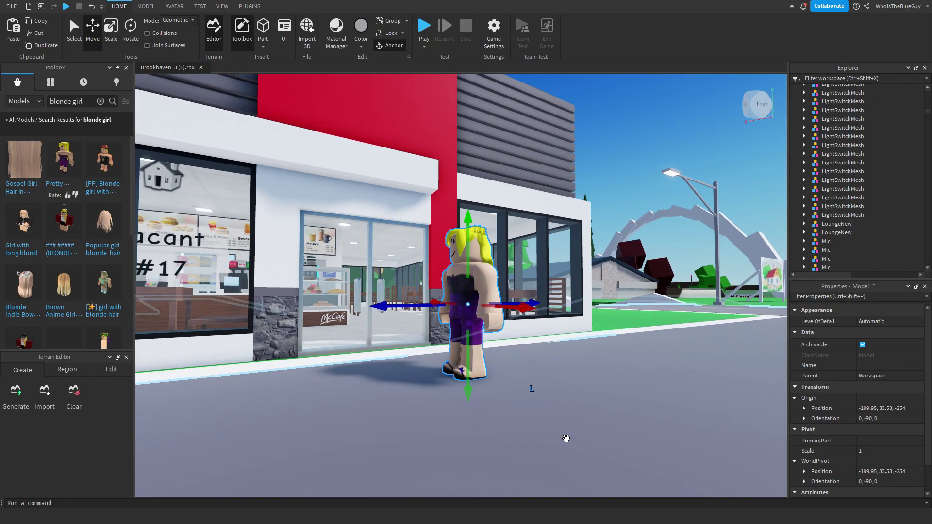
scroll(426, 372, up, 2)
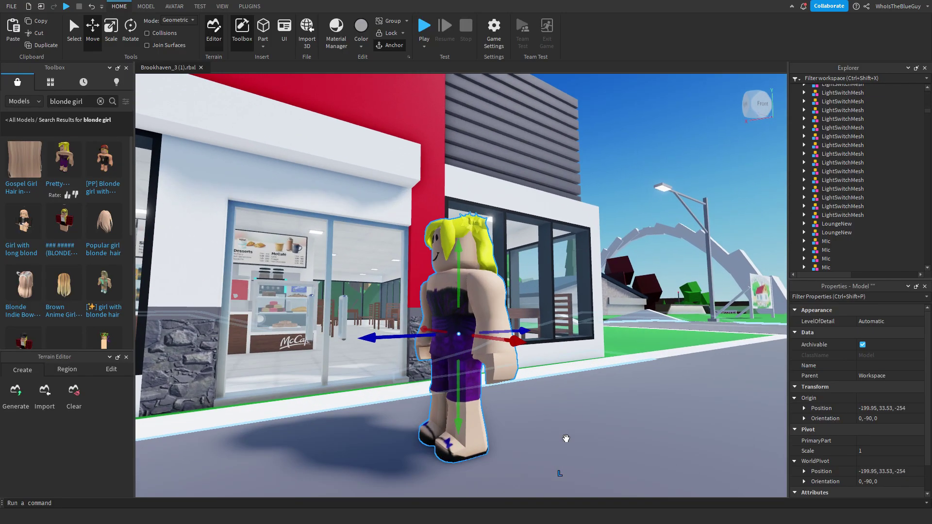
scroll(199, 144, down, 1)
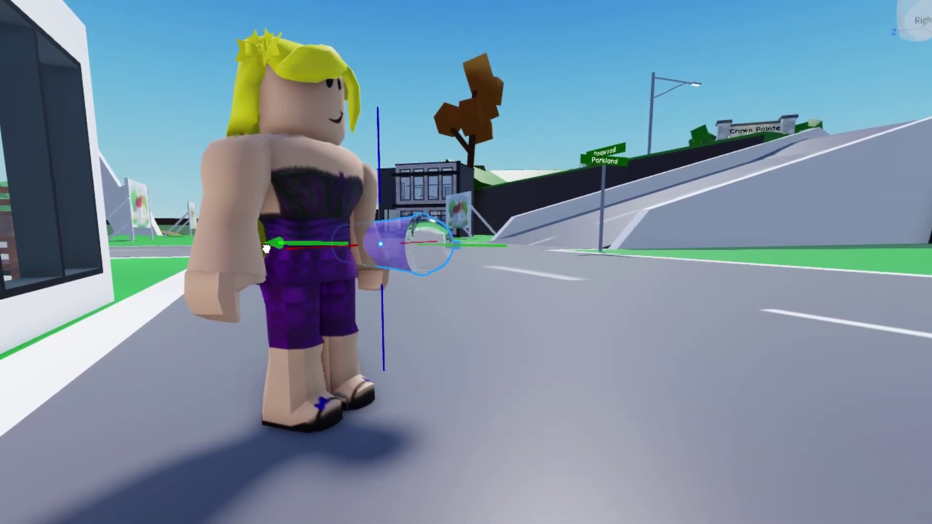
key(ctrl+2)
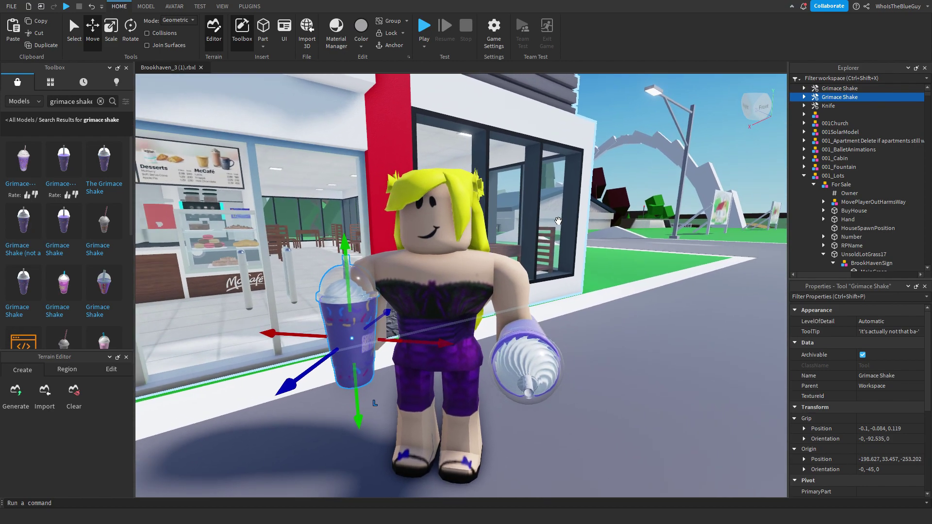
right_drag(558, 221, 458, 302)
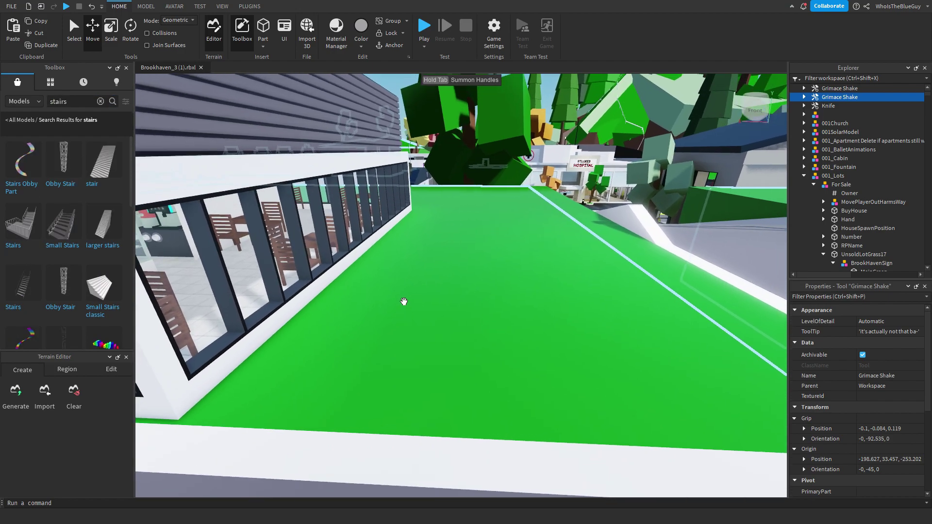
Insert the railed Stairs model on the grass beside the McDonald's and paste a copy of the blonde girl on its landing.
mouse_move(13, 232)
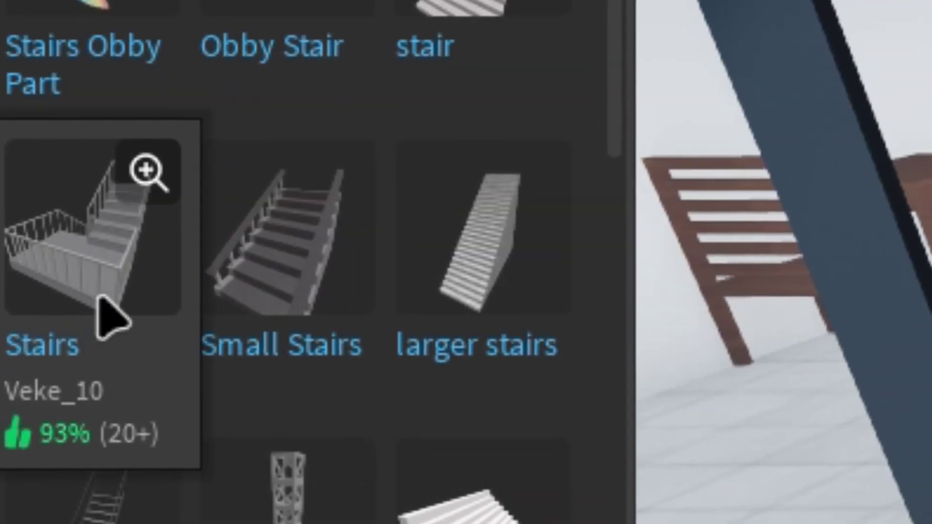
click(68, 291)
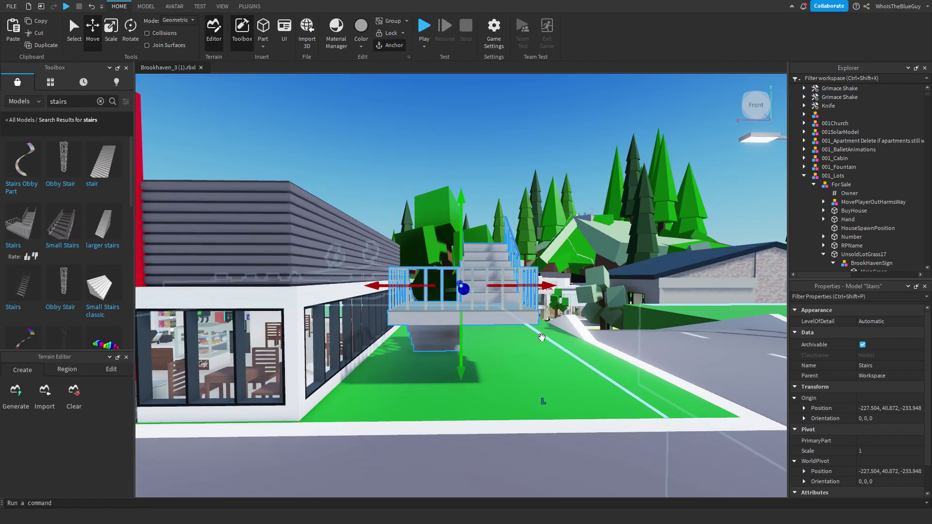
key(ctrl+v)
scroll(541, 336, up, 6)
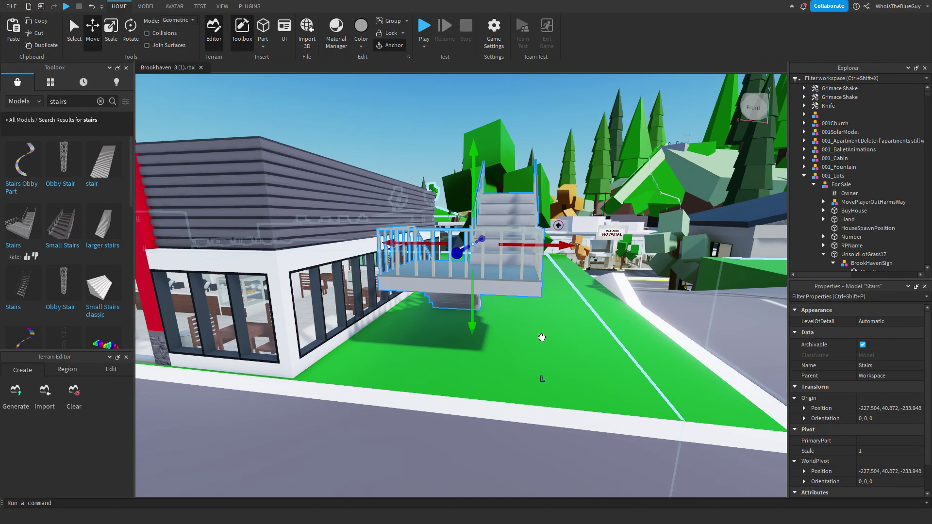
scroll(698, 287, up, 2)
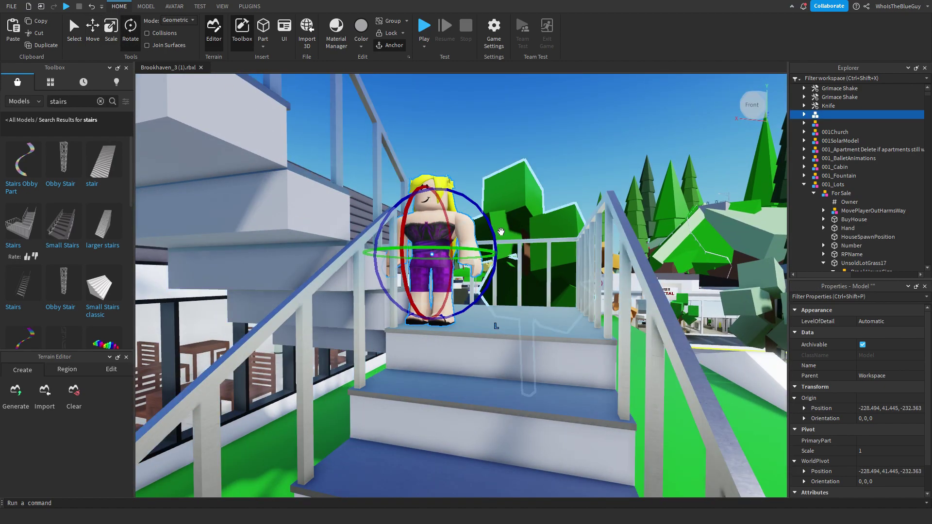
Rotate the blonde girl on the stairs to 135 degrees about Z and move her head-down against the landing's railing.
drag(528, 300, 466, 349)
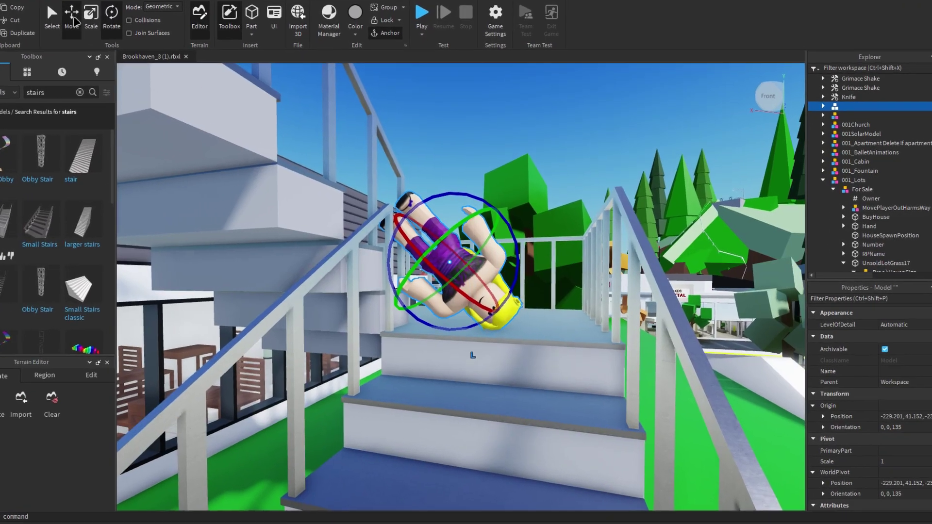
click(73, 20)
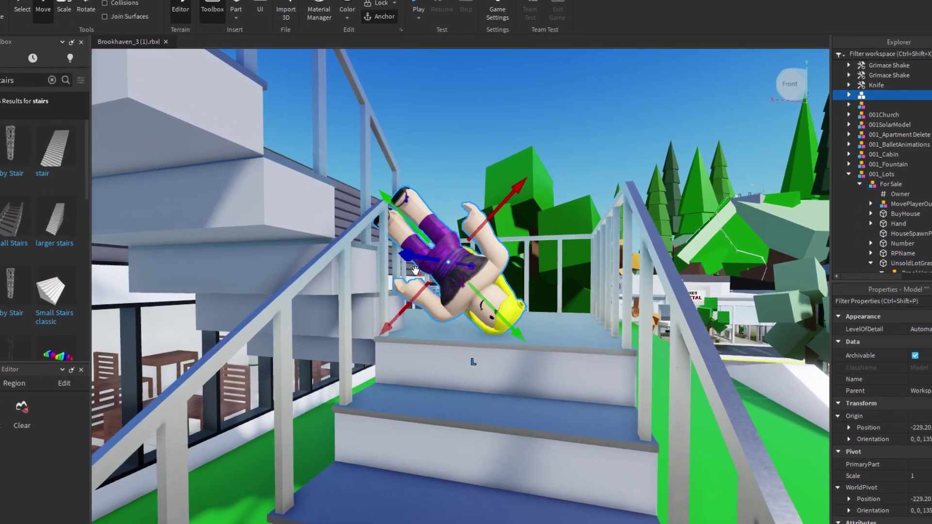
scroll(417, 301, down, 5)
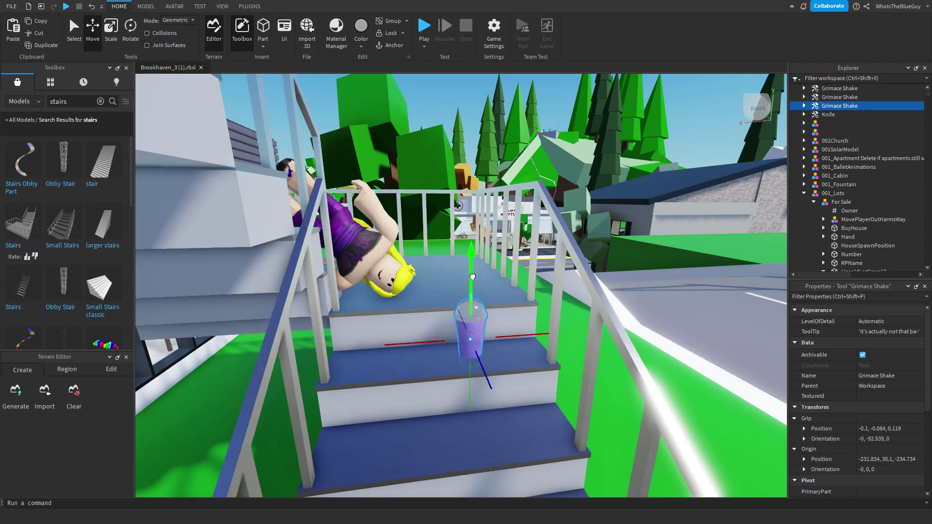
Position the Grimace Shake on the step below the girl, and recolour an inserted Acid Spill purple under her head.
drag(515, 335, 546, 334)
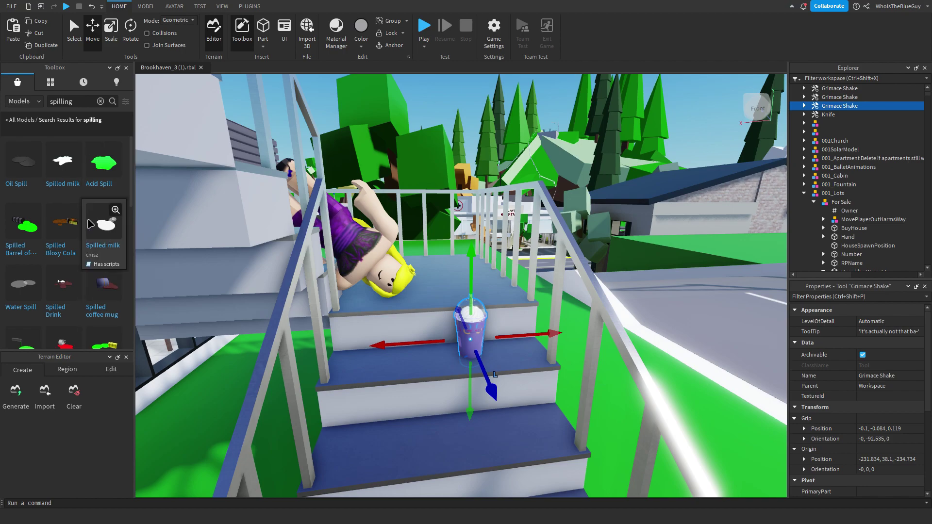
scroll(87, 216, down, 1)
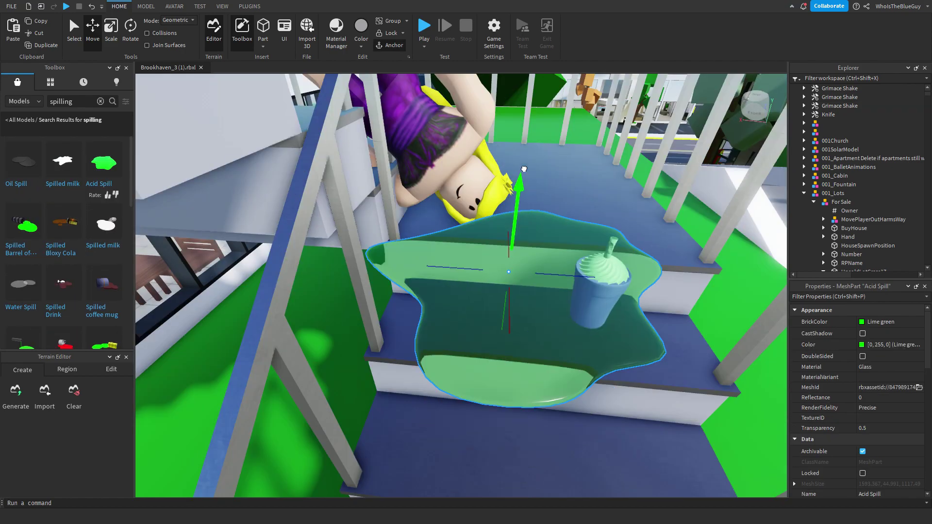
click(862, 345)
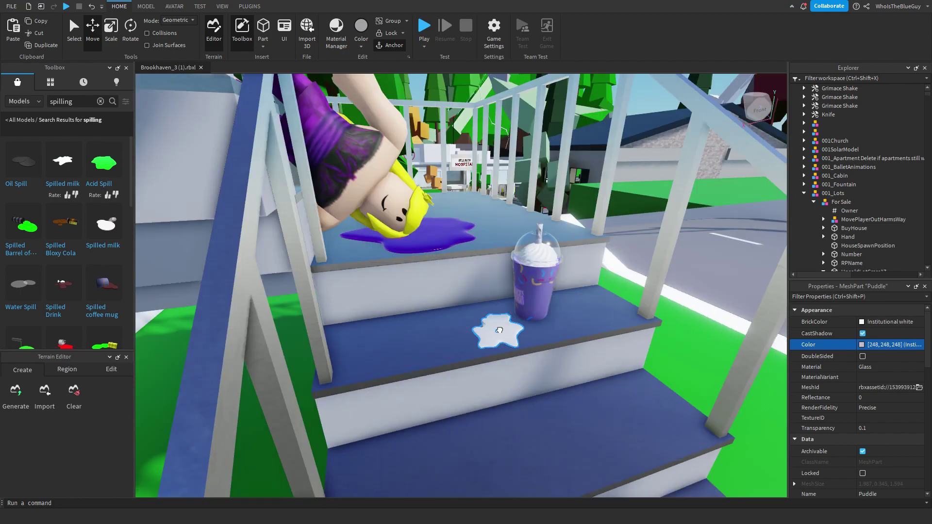
Recolour the small white puddle magenta and spread copies of it along the step beside the Grimace Shake.
click(495, 331)
click(862, 344)
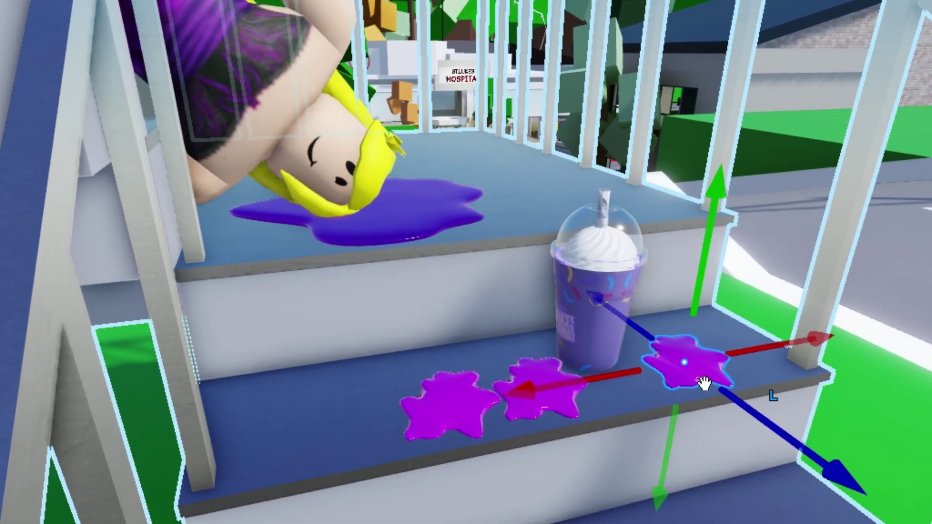
drag(580, 321, 483, 321)
right_drag(495, 382, 657, 188)
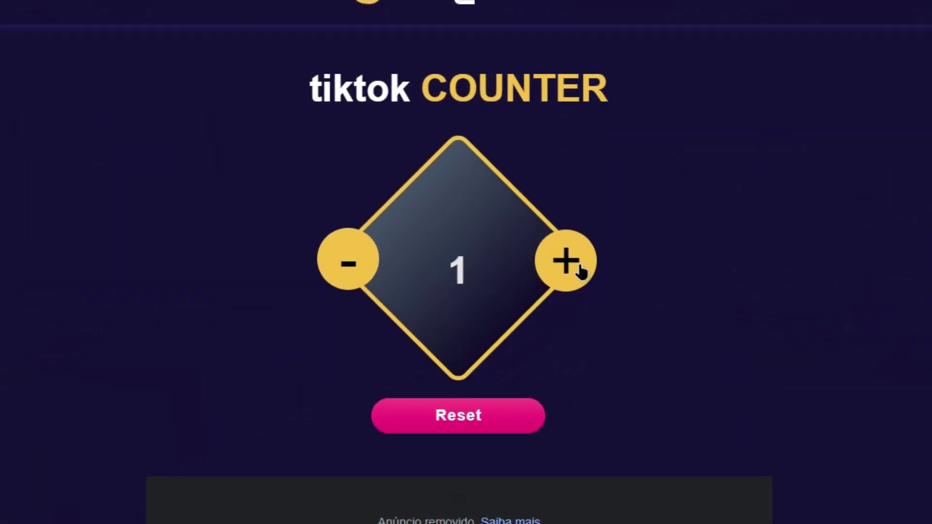
Switch to the tiktok counter web page and add one more to the count.
click(580, 270)
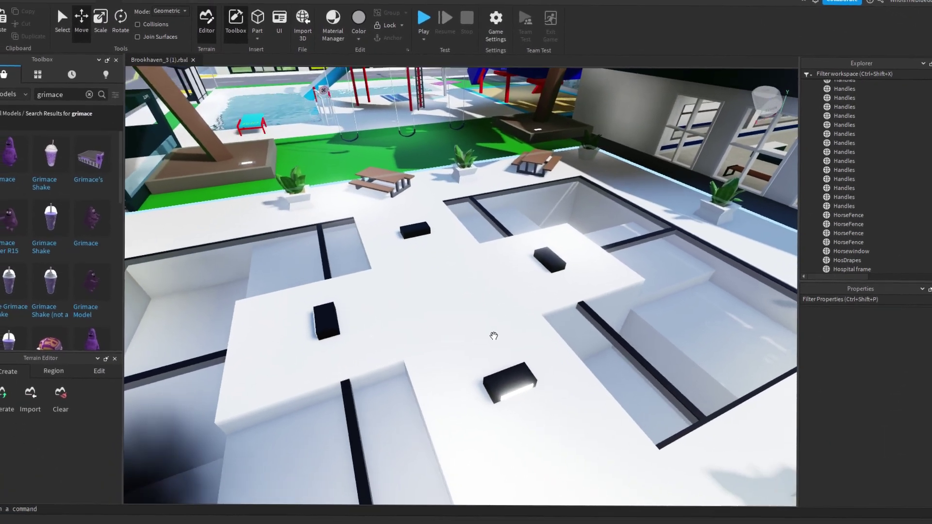
Insert the Grimace model at the black light block on the white platform between the glass panels in the park.
scroll(493, 333, up, 5)
scroll(493, 334, down, 10)
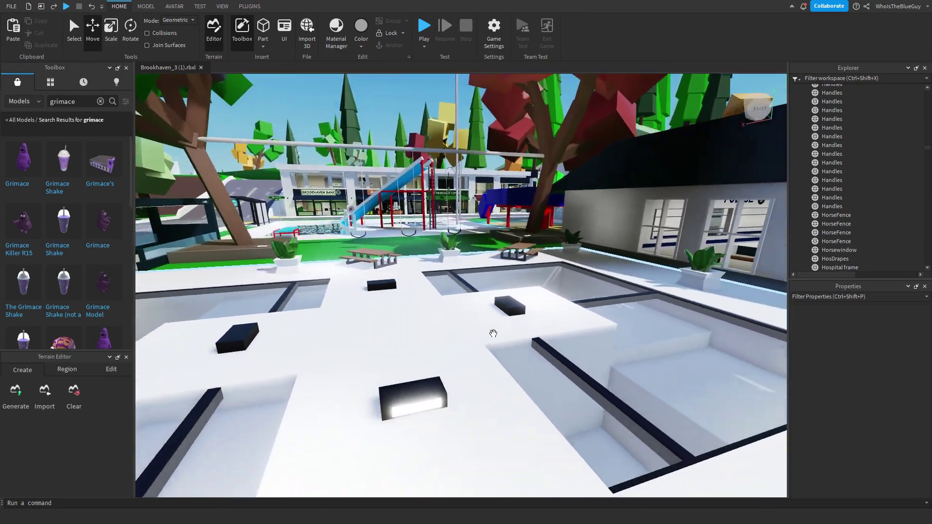
scroll(494, 334, up, 5)
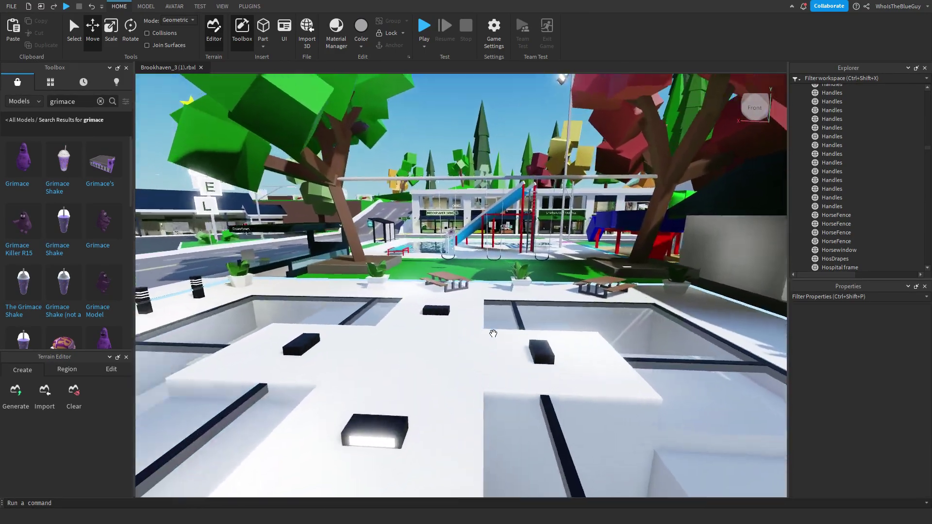
key(d)
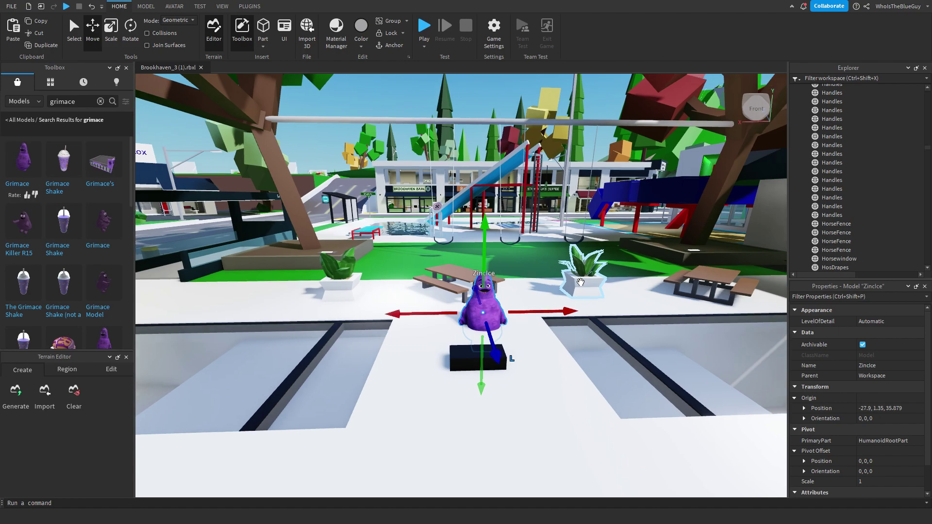
Enlarge the Grimace model to a scale of 4.661 and move it farther back into the park, raised to fit.
drag(498, 380, 421, 328)
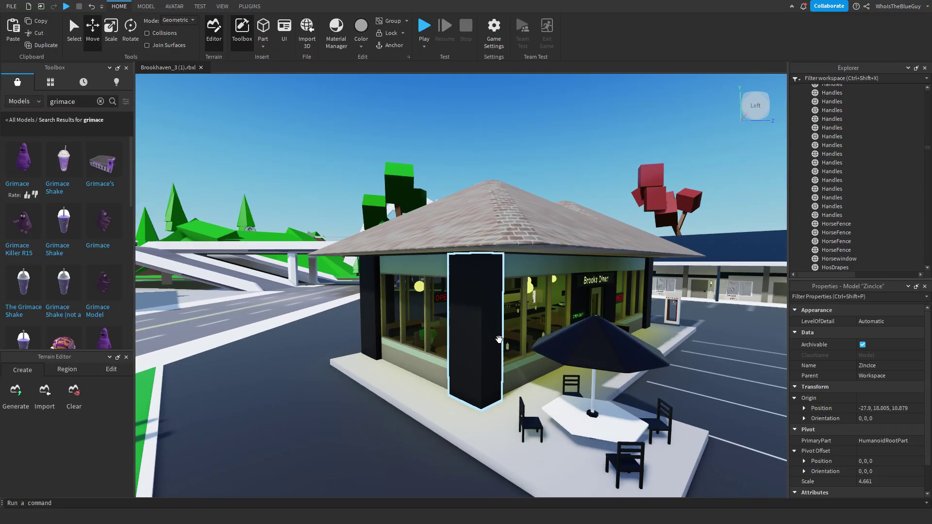
Delete the Brooks Diner roof and building from its lot, keeping the umbrella table and chairs.
scroll(500, 338, up, 5)
right_drag(500, 338, 499, 340)
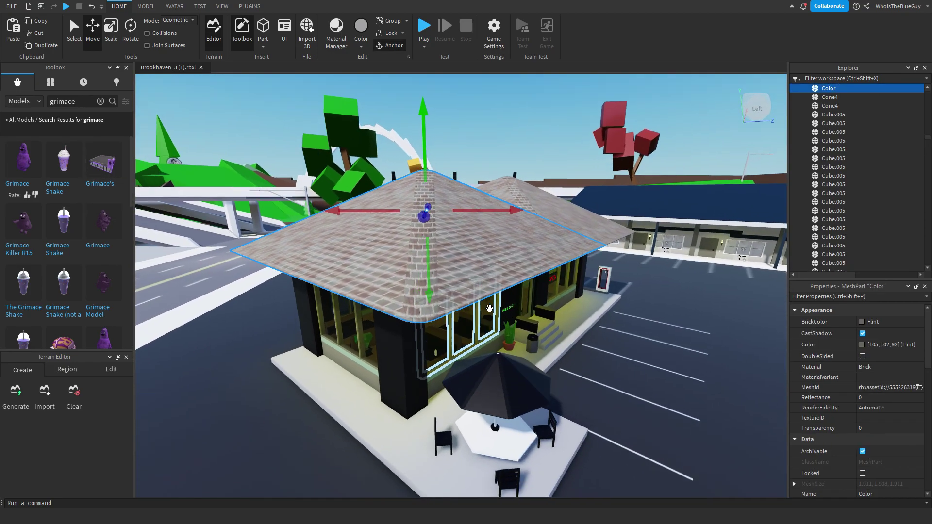
right_drag(489, 309, 489, 308)
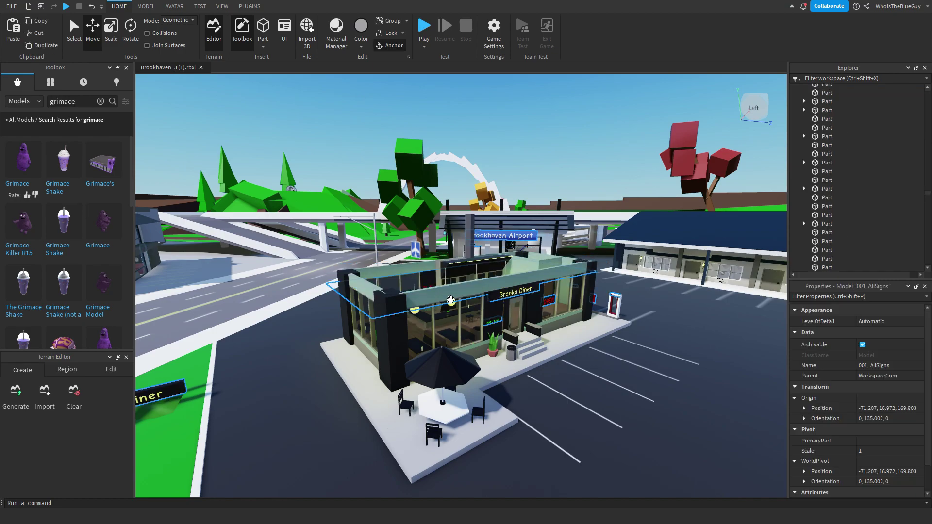
click(396, 305)
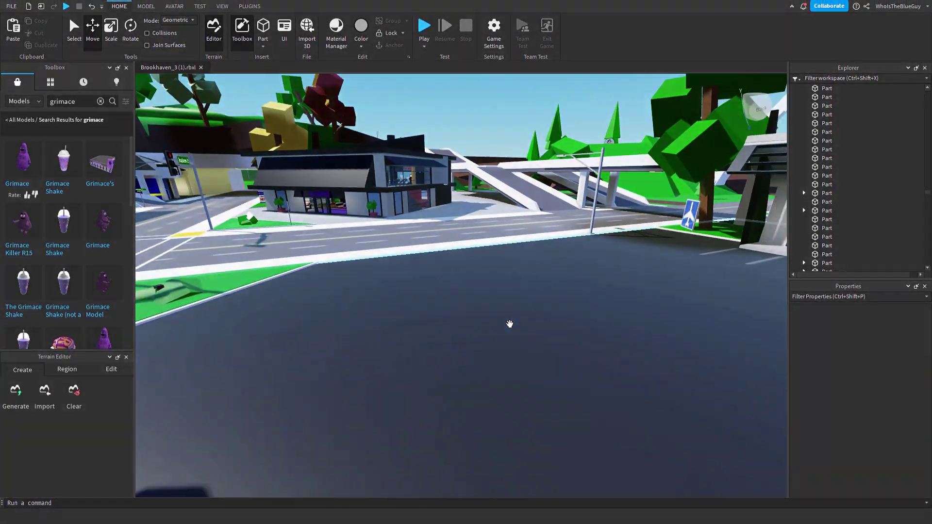
Insert the Grimace's restaurant model and set it on the cleared diner lot behind the umbrella table.
right_drag(510, 324, 510, 324)
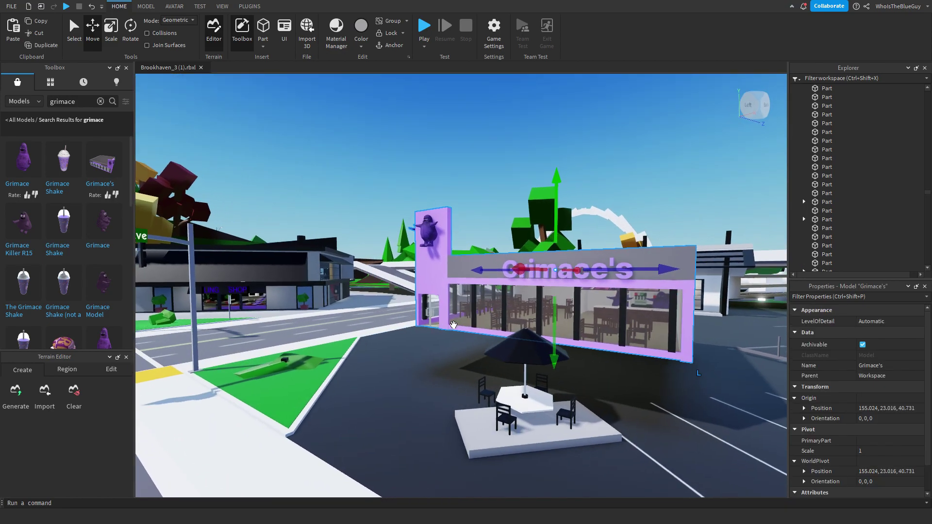
right_drag(453, 325, 453, 325)
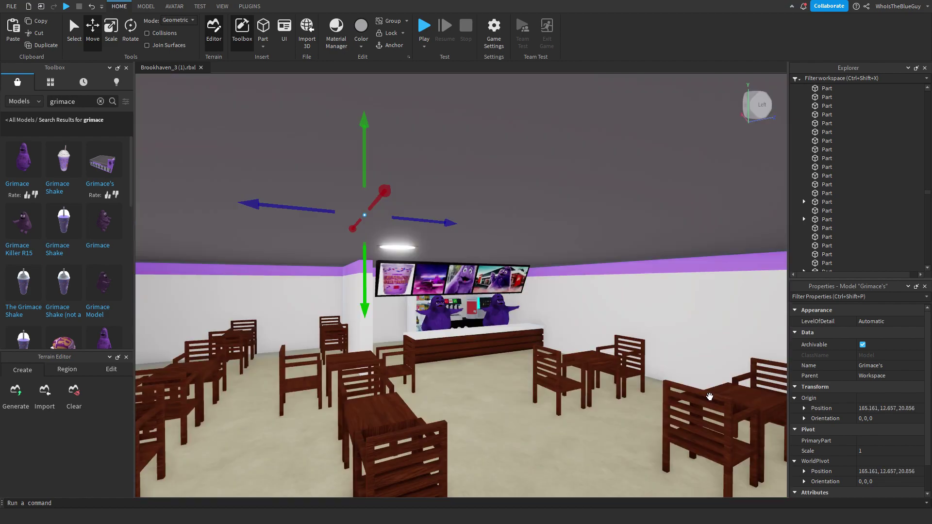
right_drag(710, 397, 711, 398)
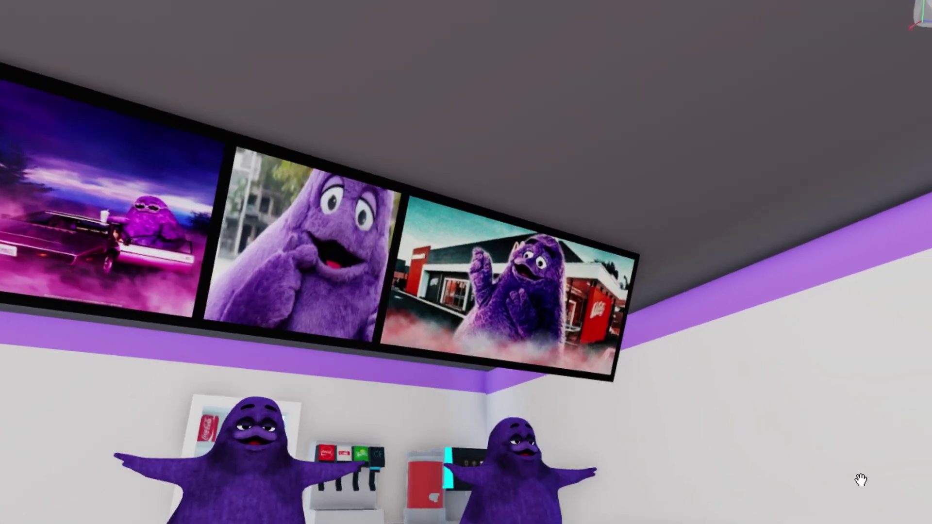
Place a Grimace Shake on the restaurant counter and spread copies of it along the countertop.
right_drag(860, 480, 861, 480)
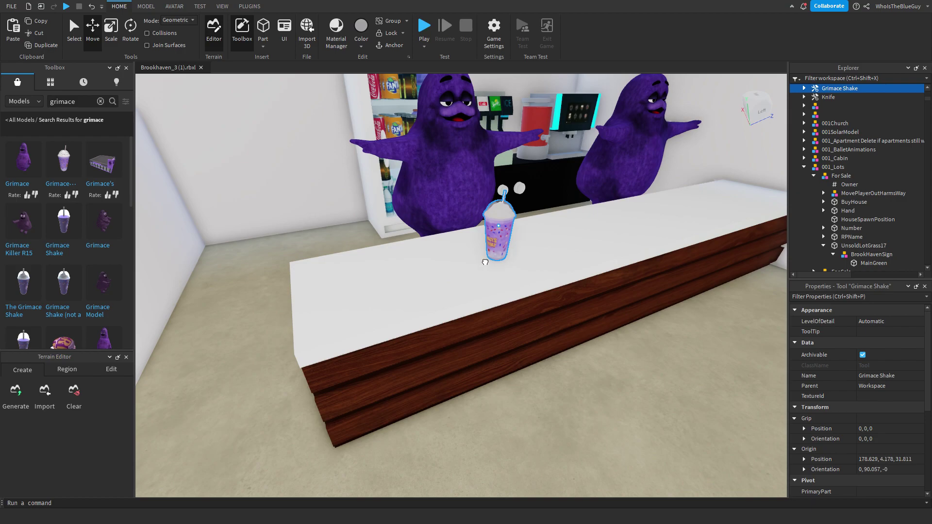
right_drag(485, 262, 386, 437)
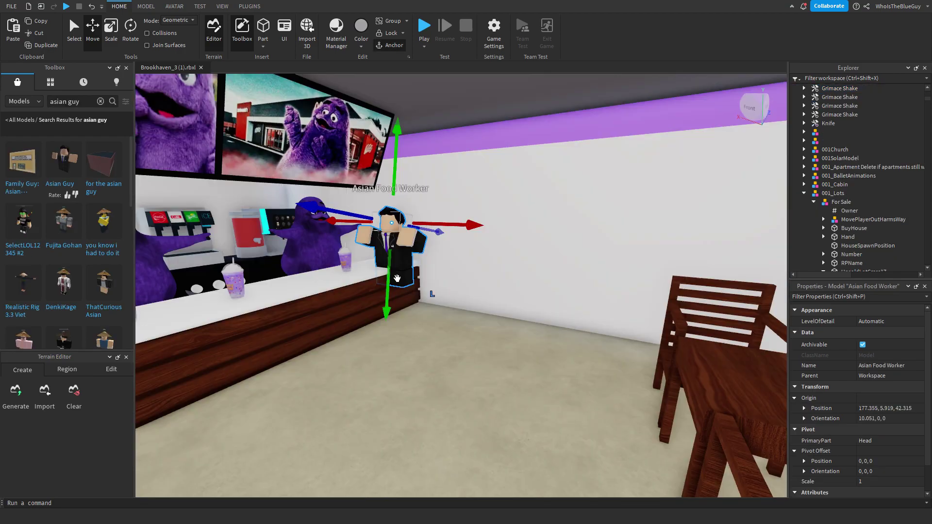
Insert the Asian Guy character and stand it on the restaurant floor near the counter.
scroll(485, 370, up, 6)
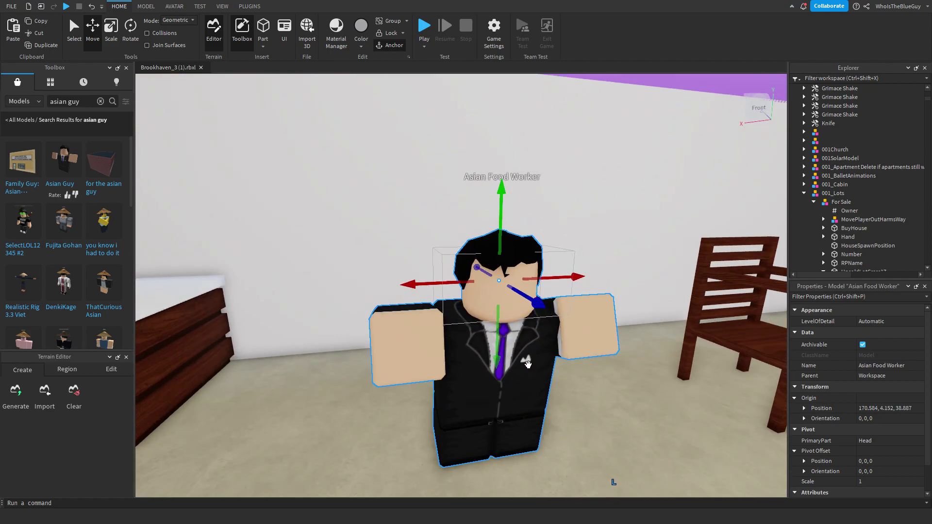
right_drag(527, 364, 485, 272)
click(492, 305)
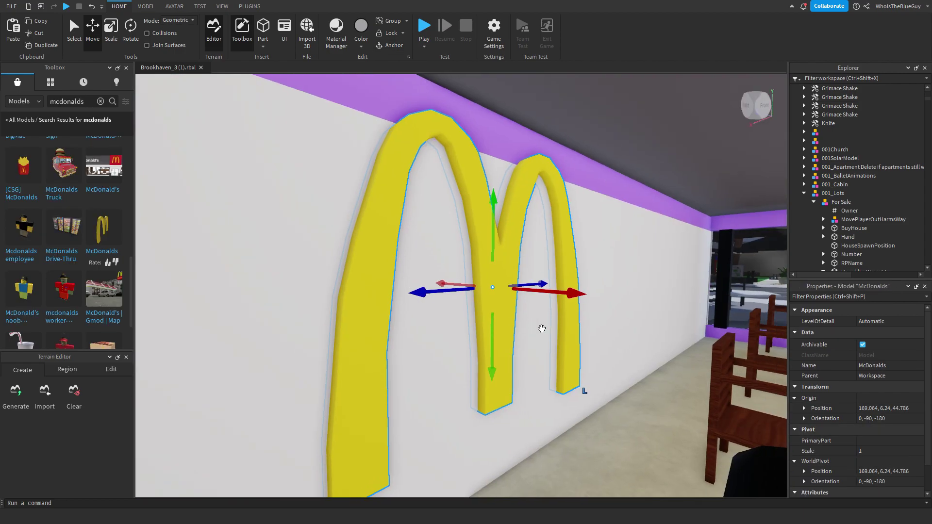
Mount yellow McDonalds arches on the restaurant's inner wall and on the outside sign tower beside Grimace.
right_drag(541, 326, 541, 330)
scroll(542, 329, down, 2)
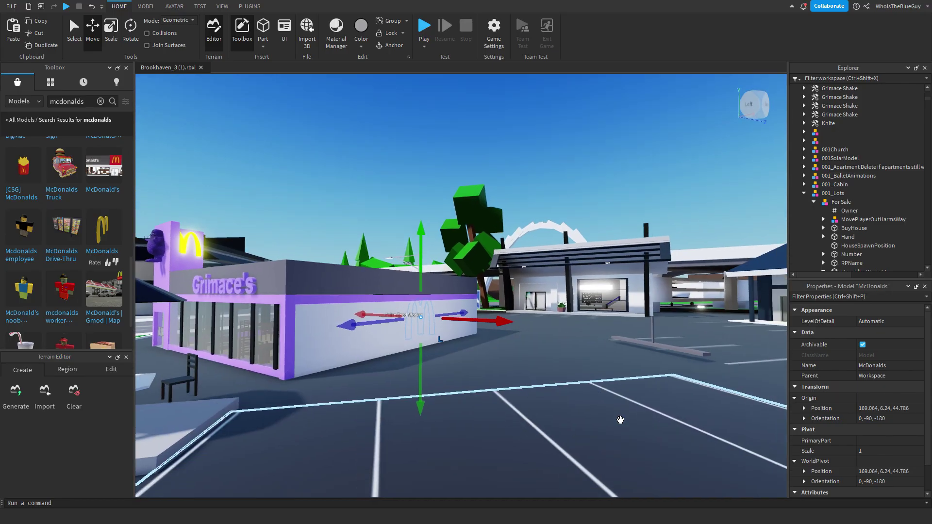
Lay a Grimace at scale 0.238 on its back in the parking lot and stand a rotated Asian Food Worker copy beside it.
right_drag(620, 418, 621, 419)
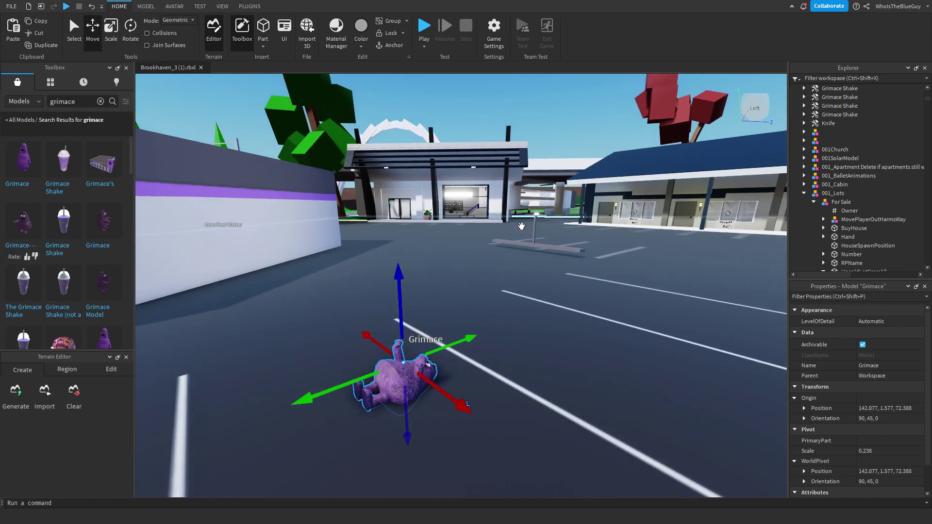
scroll(522, 225, up, 5)
right_drag(523, 225, 532, 258)
key(ctrl+4)
click(597, 258)
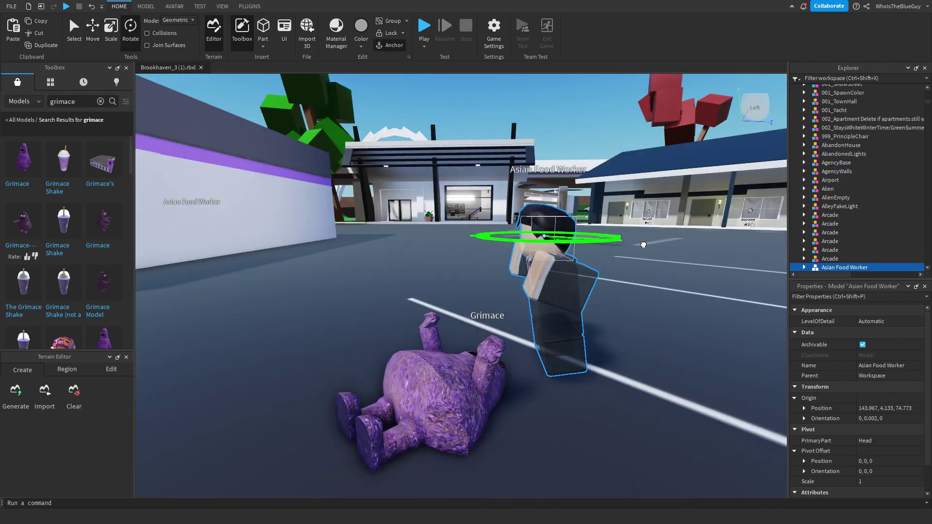
drag(679, 244, 675, 239)
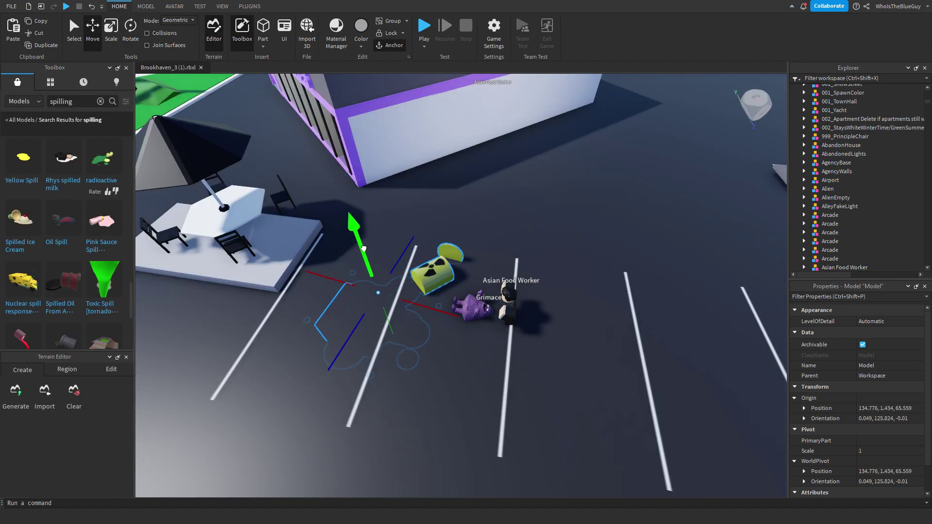
Place the radioactive spill model beside the lying Grimace and delete its barrel and the two yellow discs.
scroll(402, 282, up, 10)
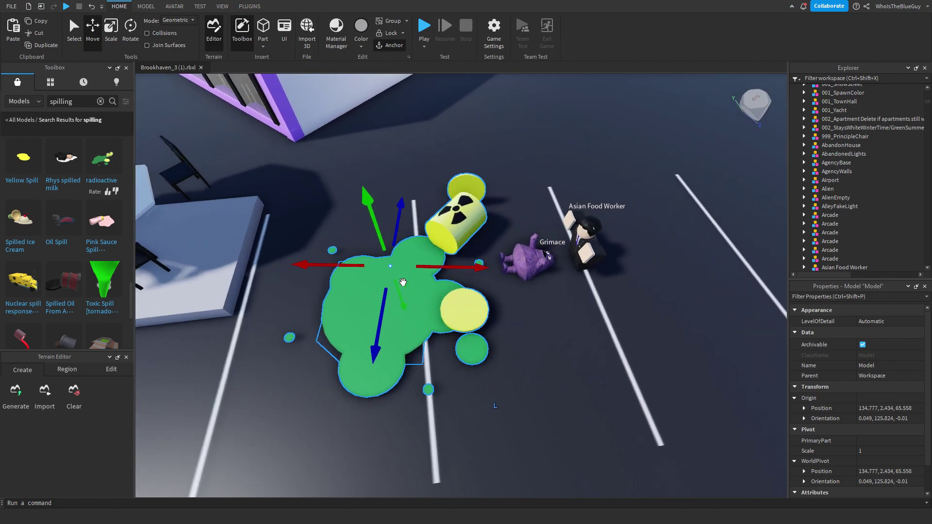
scroll(403, 282, up, 3)
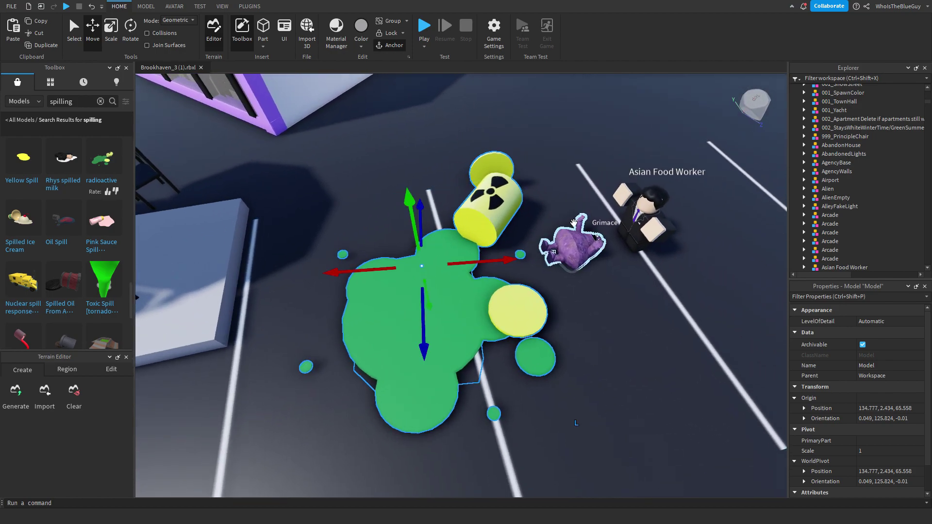
click(573, 223)
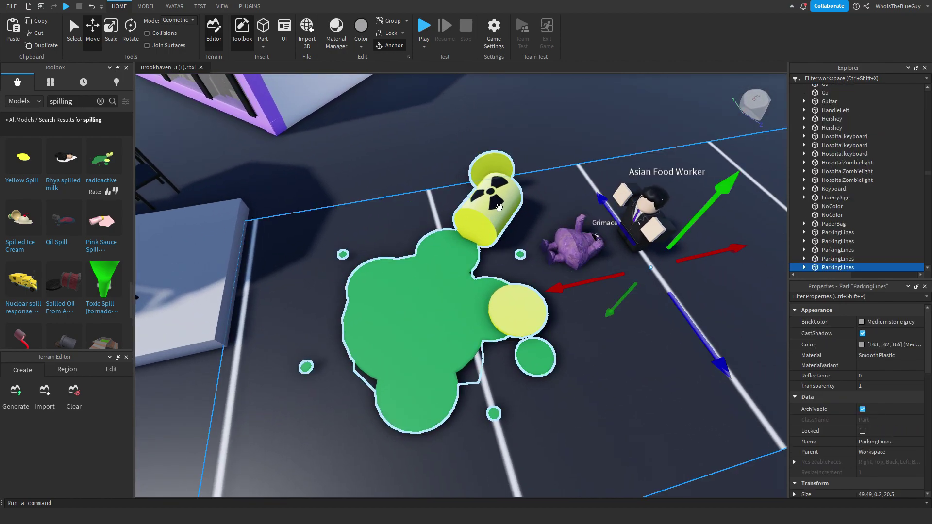
click(495, 176)
key(Delete)
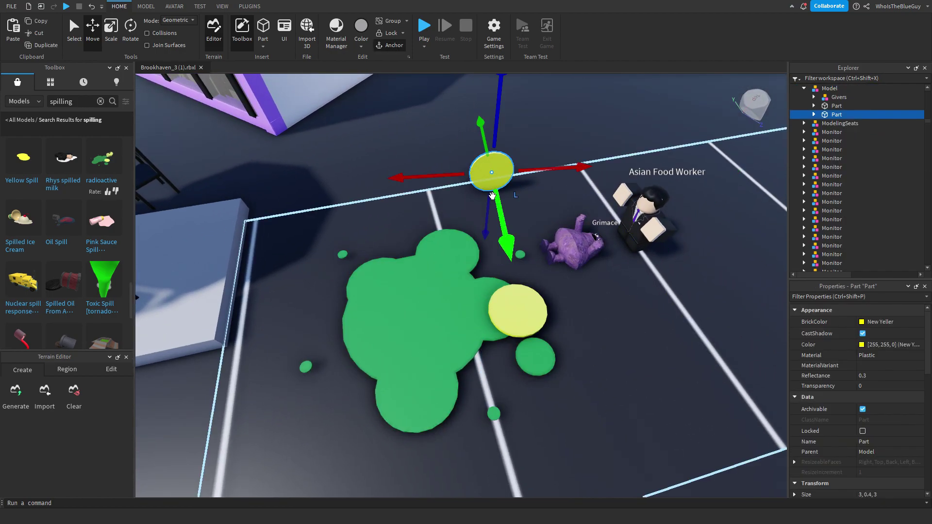
key(Delete)
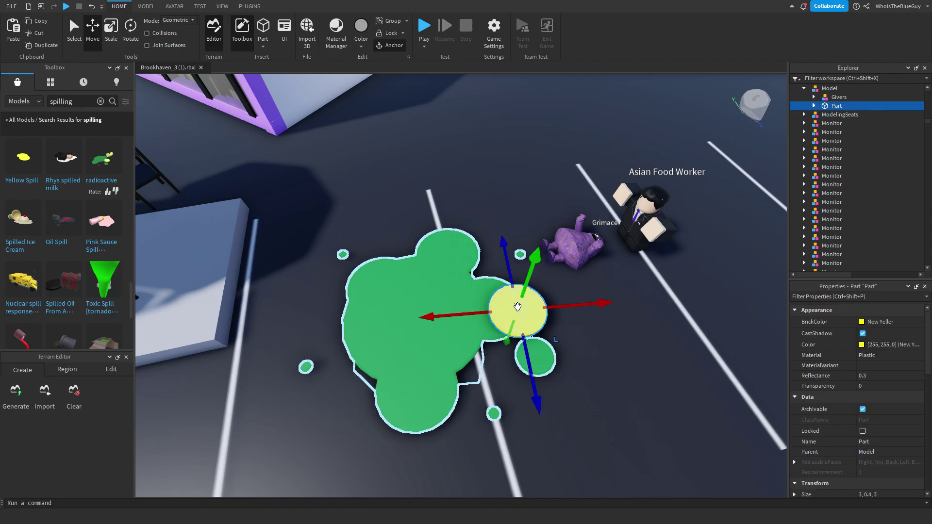
key(Delete)
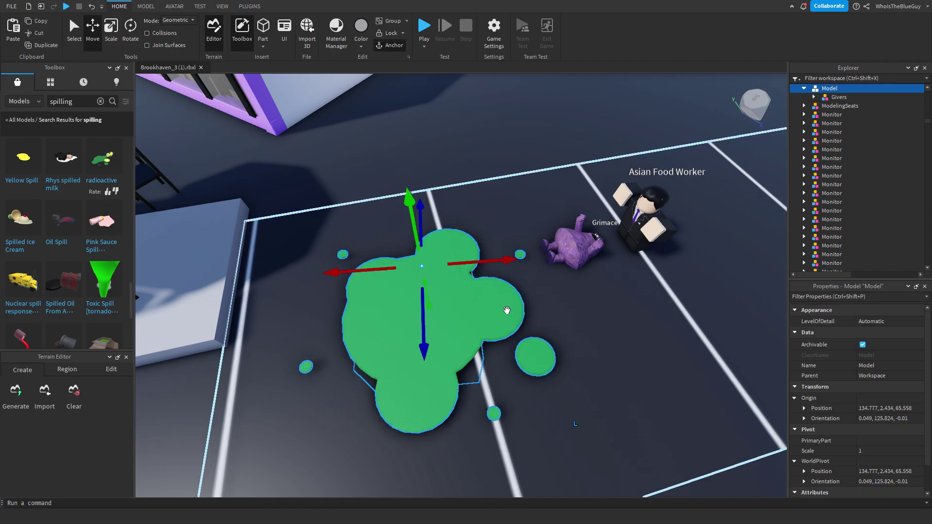
Recolour every green part of the spill purple using #7b007f.
click(491, 309)
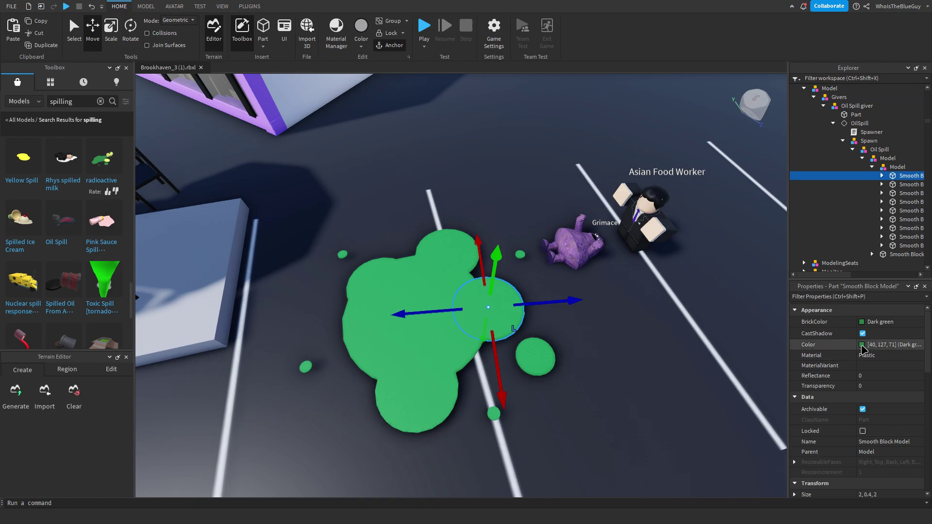
click(862, 346)
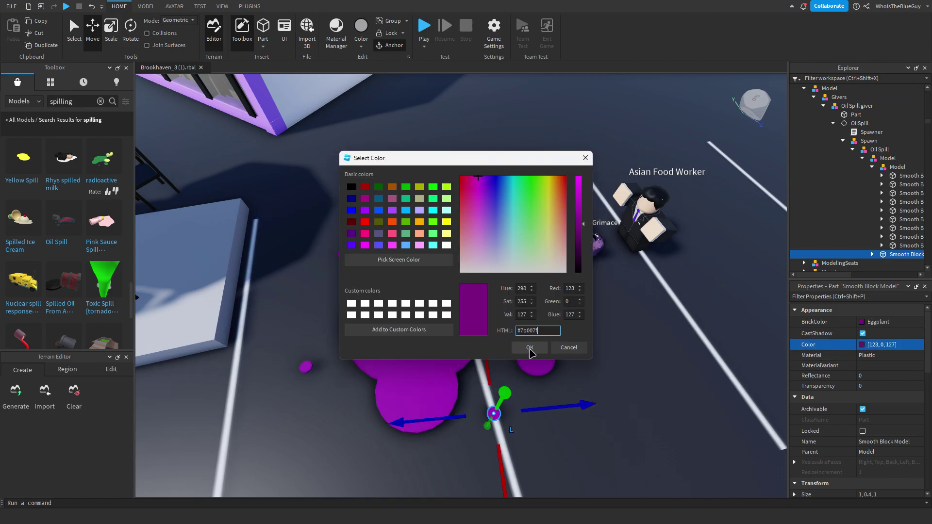
click(456, 328)
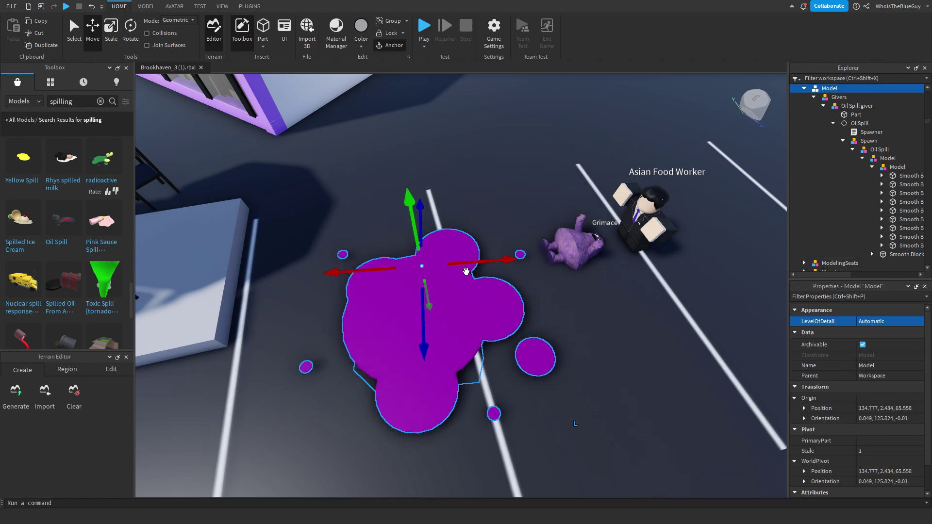
Insert a modern two-storey house with a brick column from the Toolbox on the green lot beside the road.
scroll(622, 280, down, 5)
right_drag(623, 280, 587, 313)
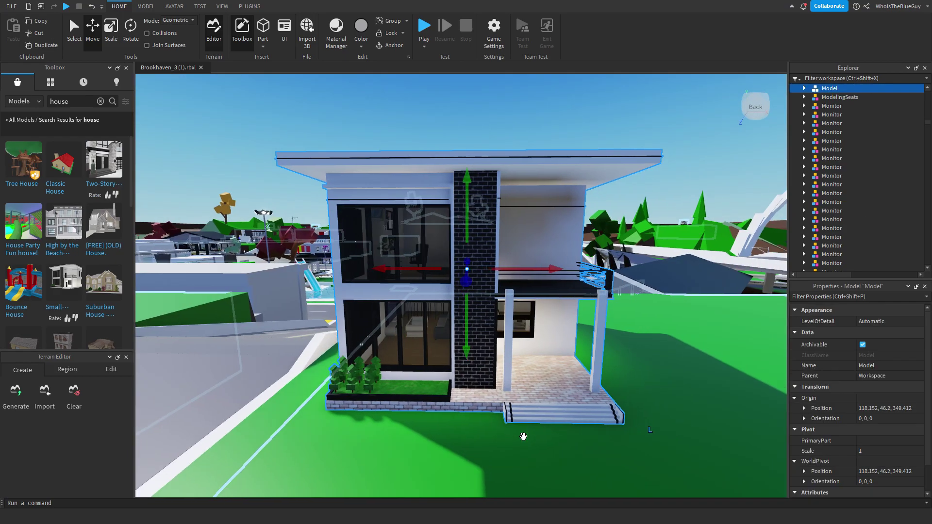
right_drag(523, 436, 523, 436)
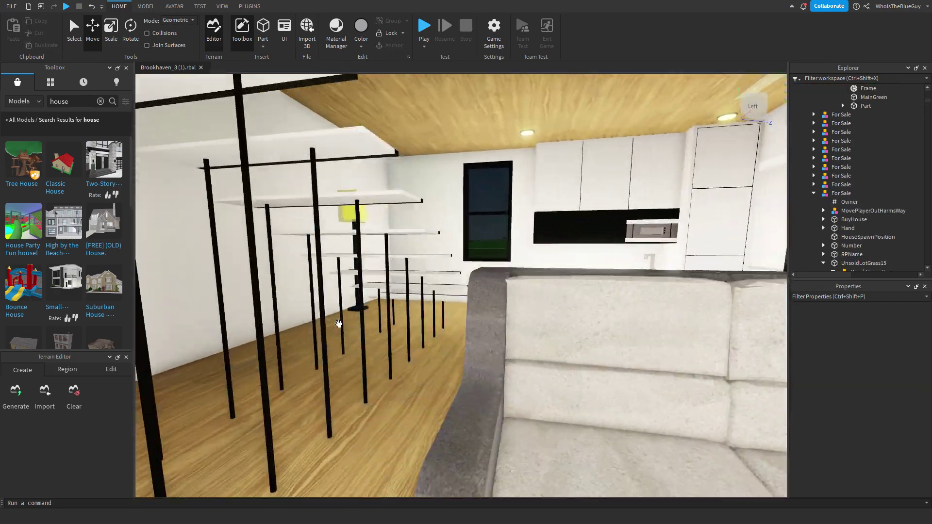
Place the Mcdonalds car on the road by the house and seat the bacon-haired character in it with a Grimace Shake.
right_drag(339, 324, 339, 324)
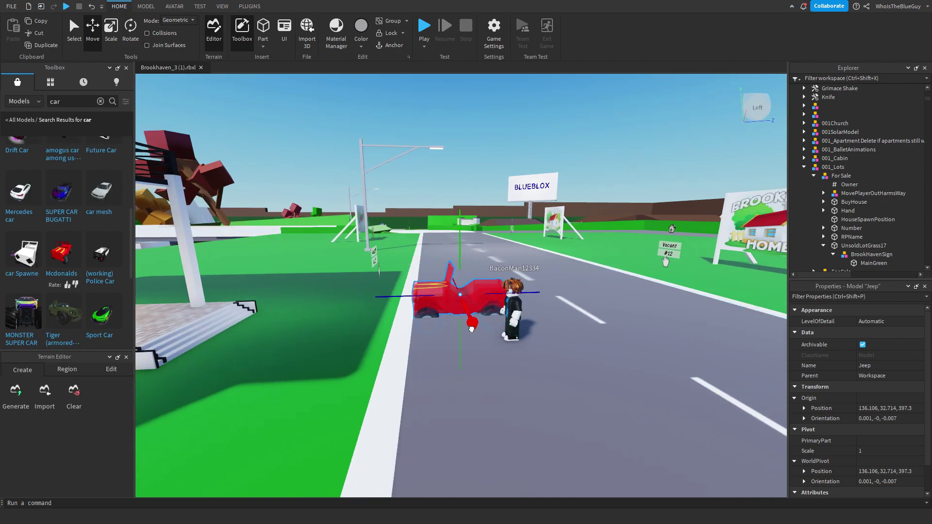
drag(472, 329, 518, 321)
key(ctrl+2)
click(508, 321)
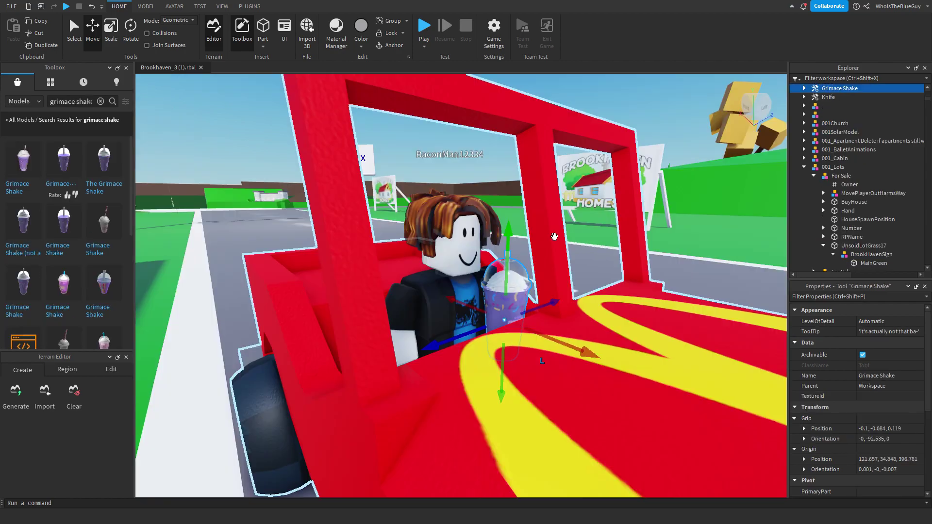